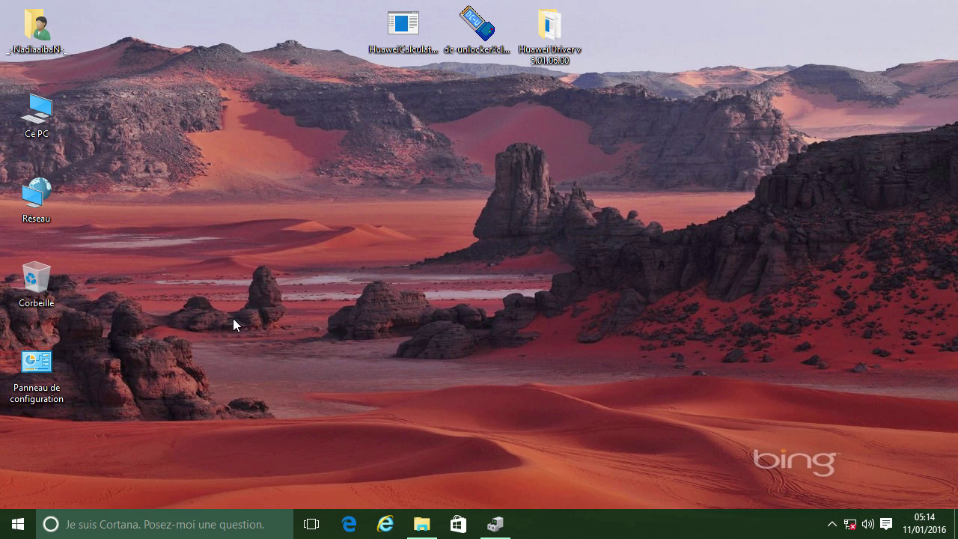
- Search Windows for 'Gestionnaire de périphériques' and open Device Manager from the results
{"action": "left_click", "coordinate": [167, 525]}
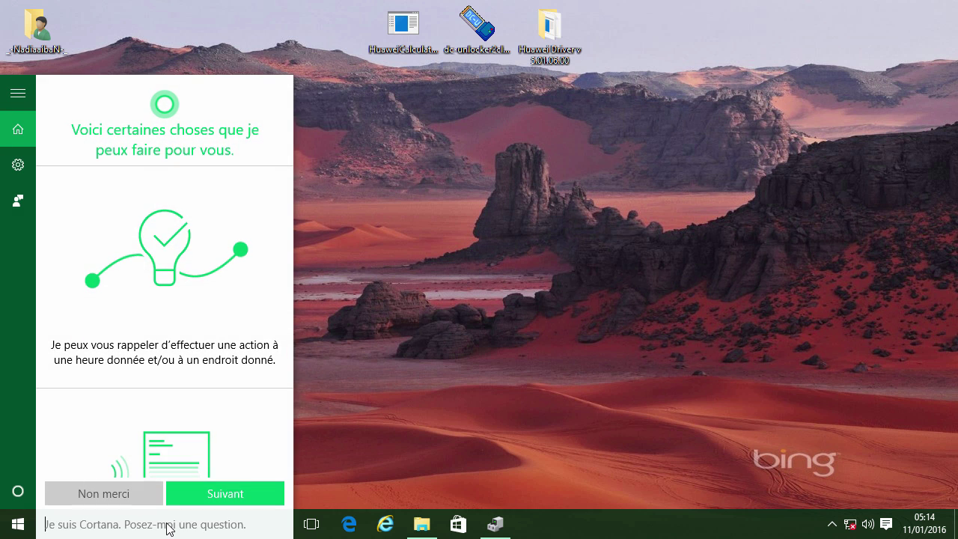
{"action": "type", "text": "Gestionnaire de périphériques"}
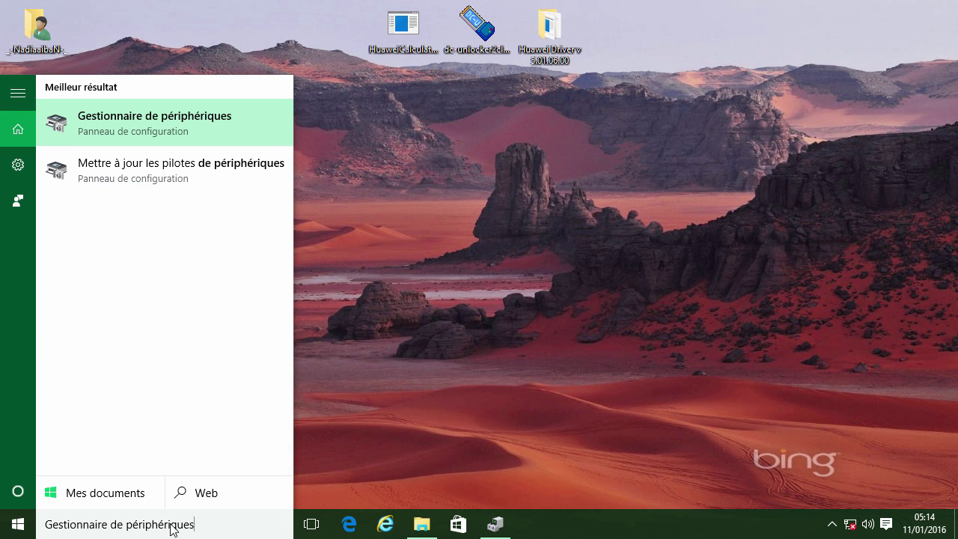
{"action": "left_click", "coordinate": [243, 131]}
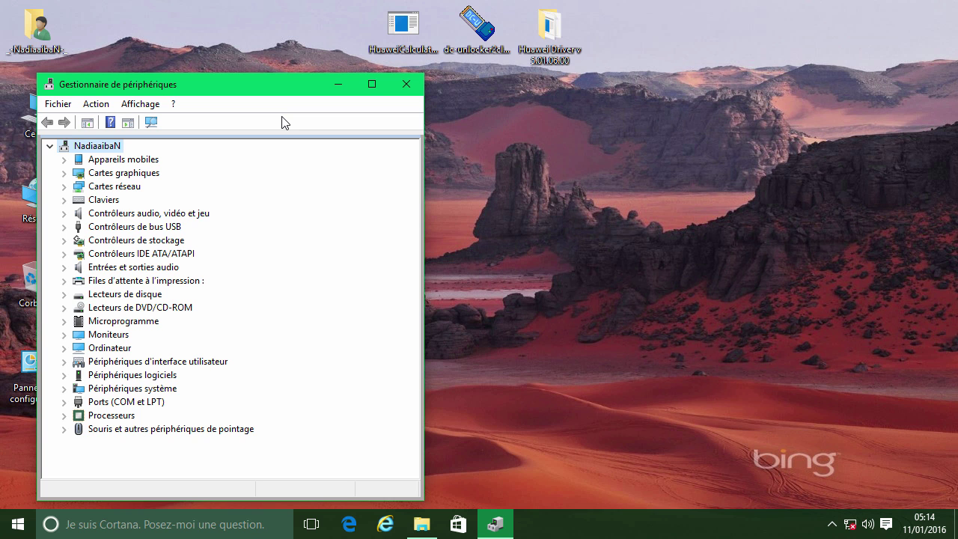
- Run DriverSetup from the Huawei Driver v 5.01.06.00 folder, then minimize the folder window
{"action": "left_click", "coordinate": [554, 46]}
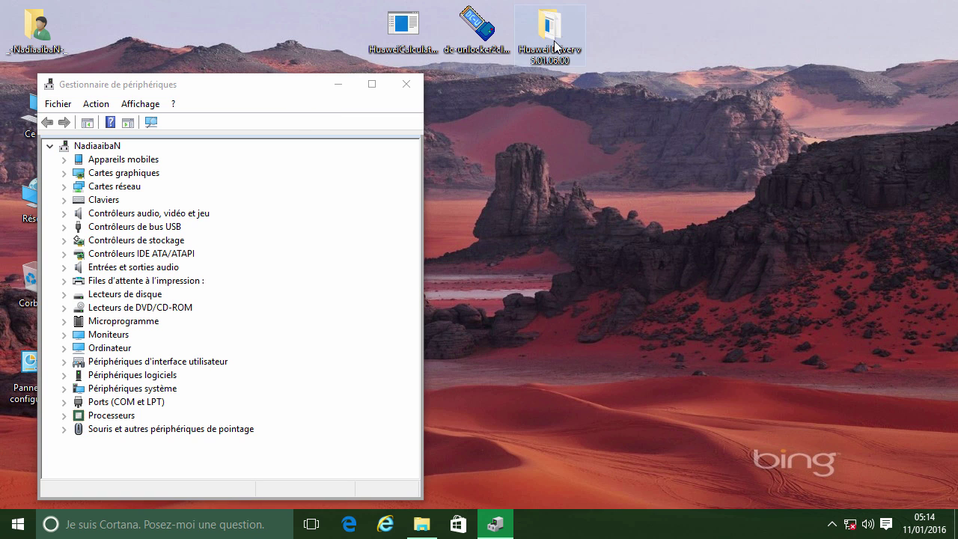
{"action": "double_click", "coordinate": [554, 46]}
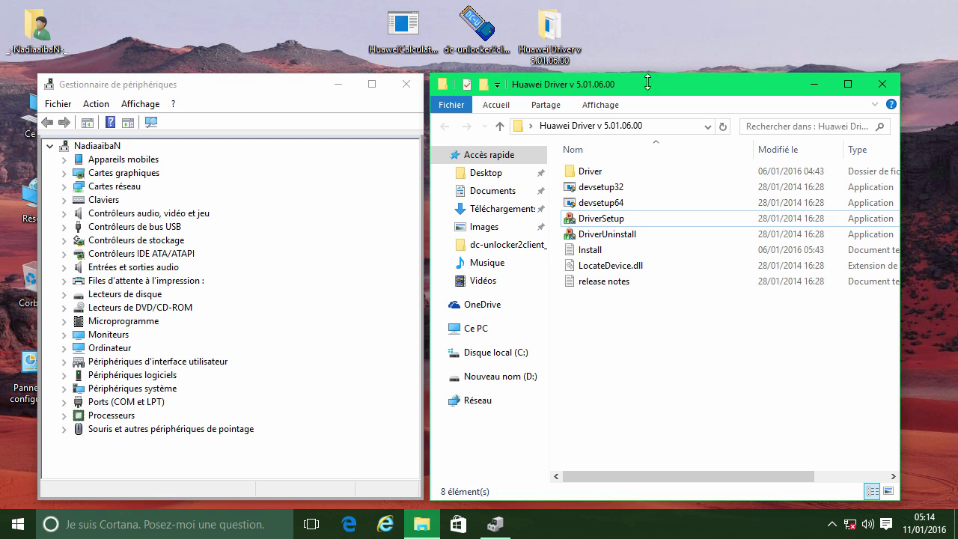
{"action": "double_click", "coordinate": [605, 219]}
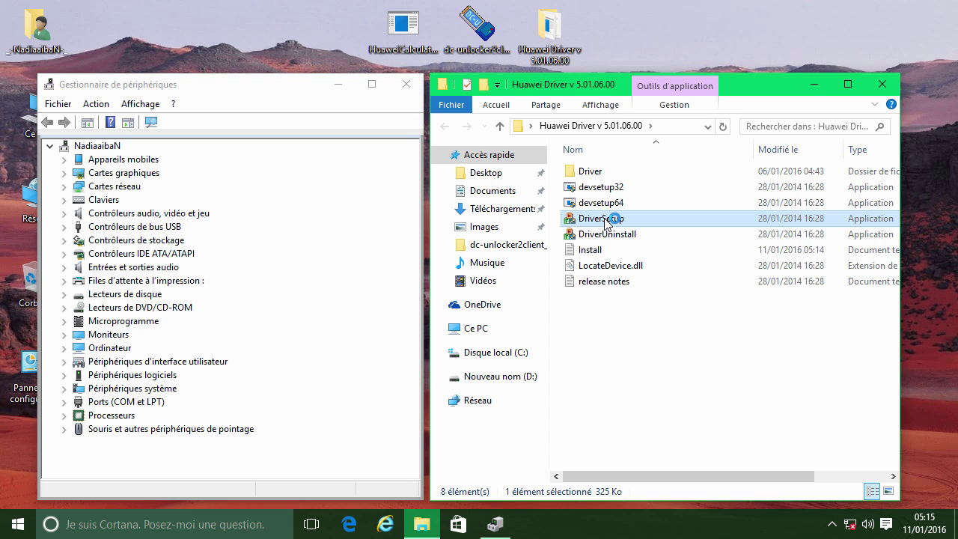
{"action": "left_click", "coordinate": [812, 87]}
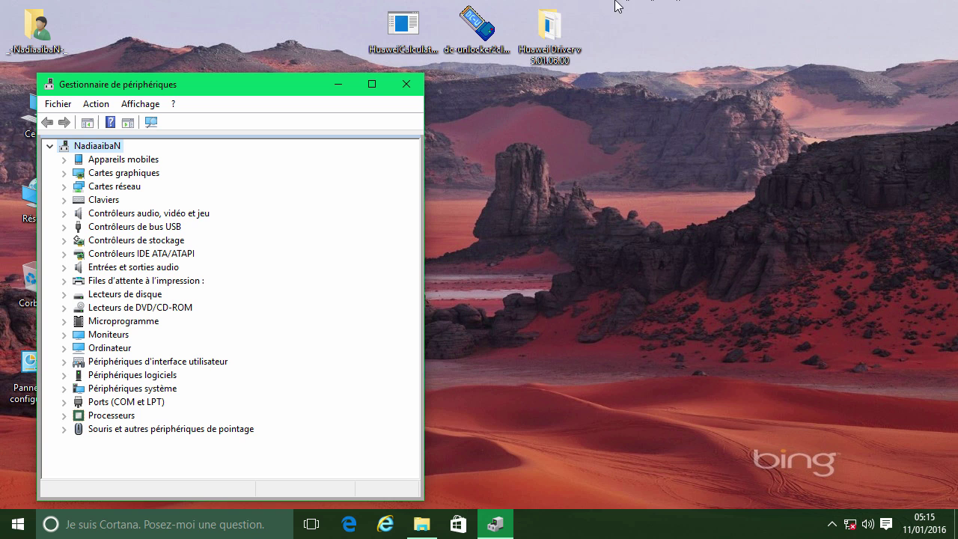
- Run DC-Unlocker as administrator and auto-detect a Huawei modem, finding a B310s-927 on COM5
{"action": "right_click", "coordinate": [486, 32]}
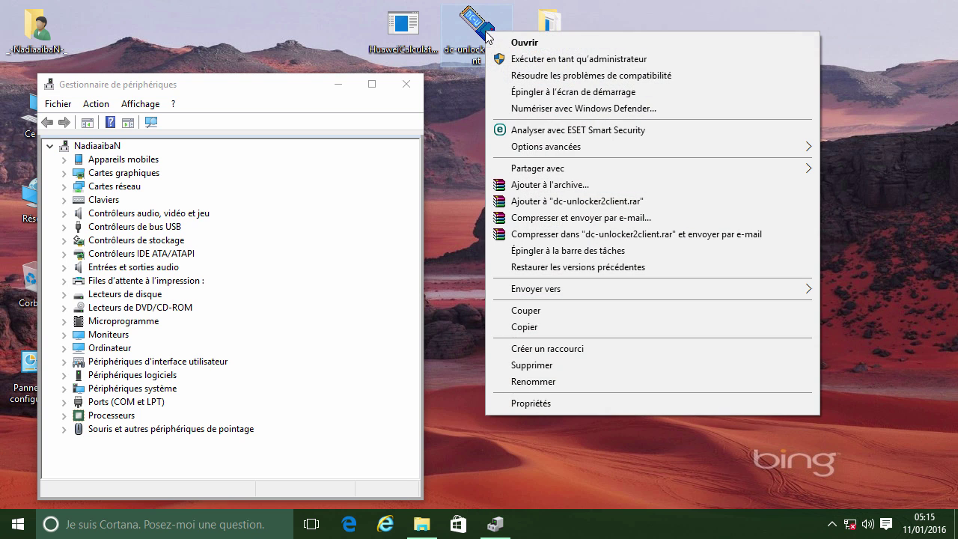
{"action": "left_click", "coordinate": [519, 59]}
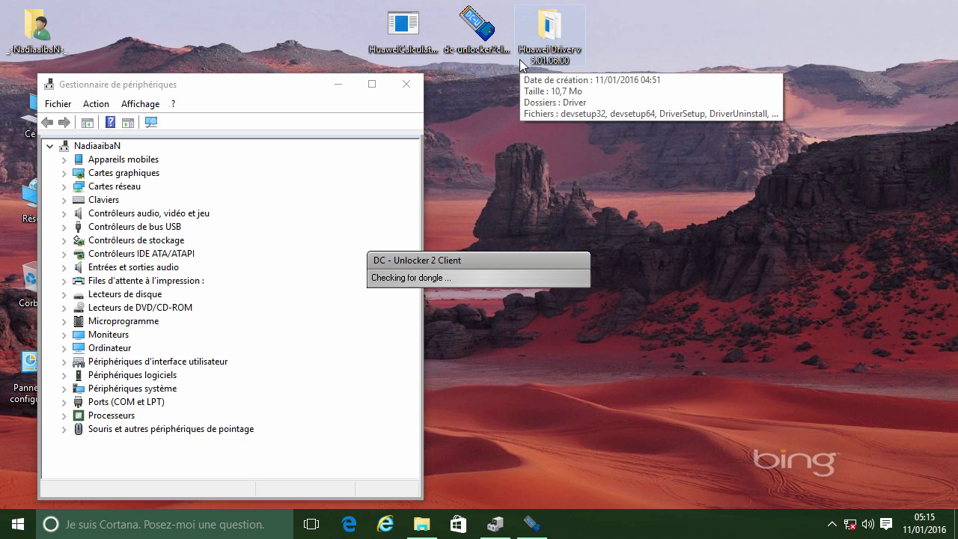
{"action": "left_click", "coordinate": [583, 123]}
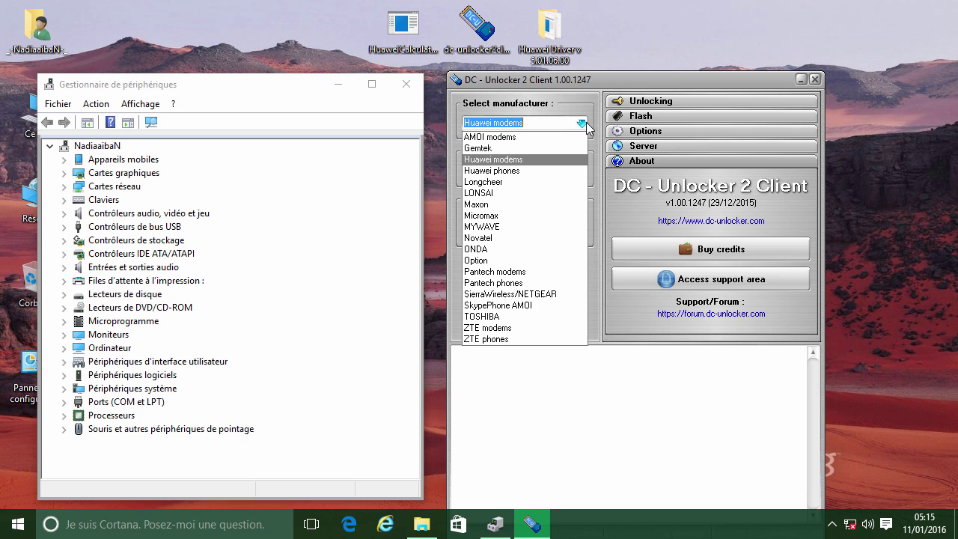
{"action": "left_click", "coordinate": [527, 160]}
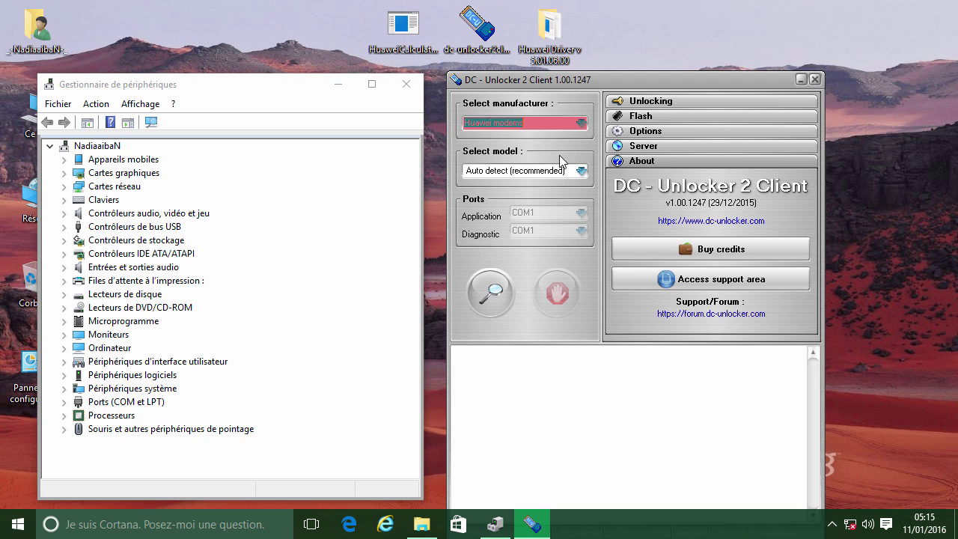
{"action": "left_click", "coordinate": [558, 170]}
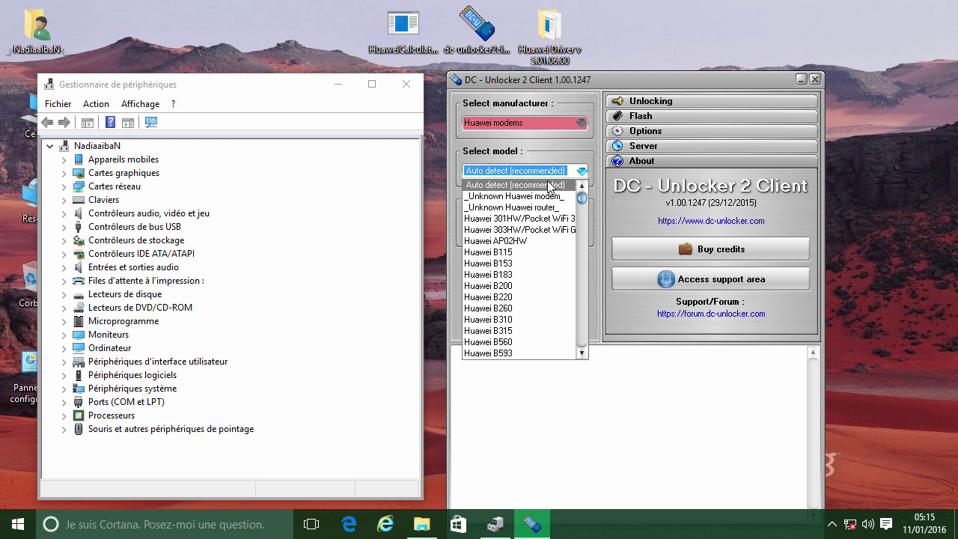
{"action": "left_click", "coordinate": [551, 185]}
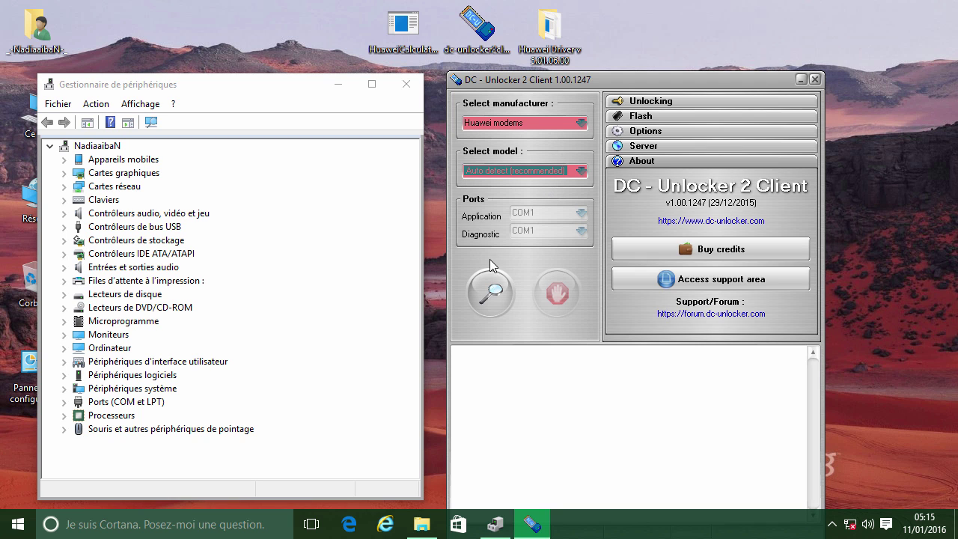
{"action": "left_click", "coordinate": [490, 291]}
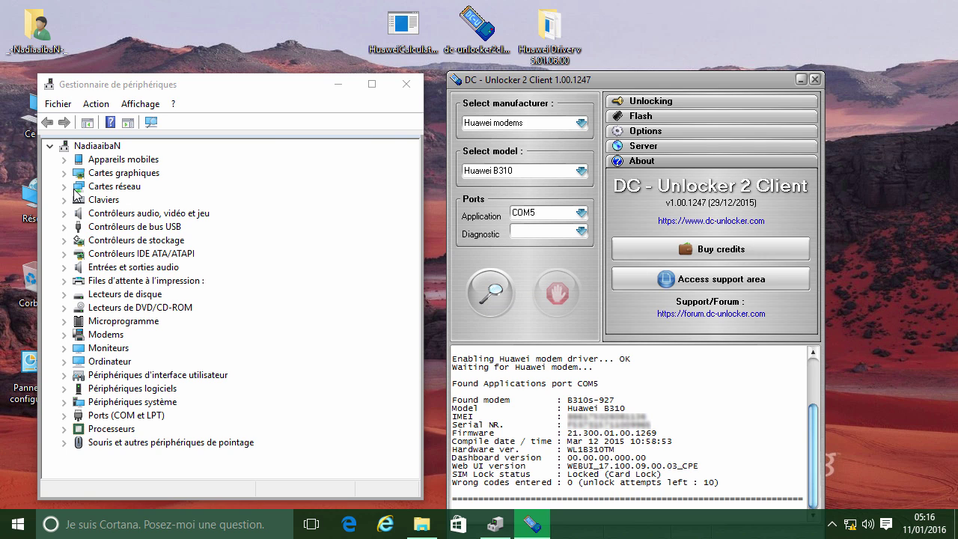
- Expand Modems and Ports (COM et LPT) to find the HUAWEI PC UI Interface on COM5
{"action": "left_click", "coordinate": [64, 334]}
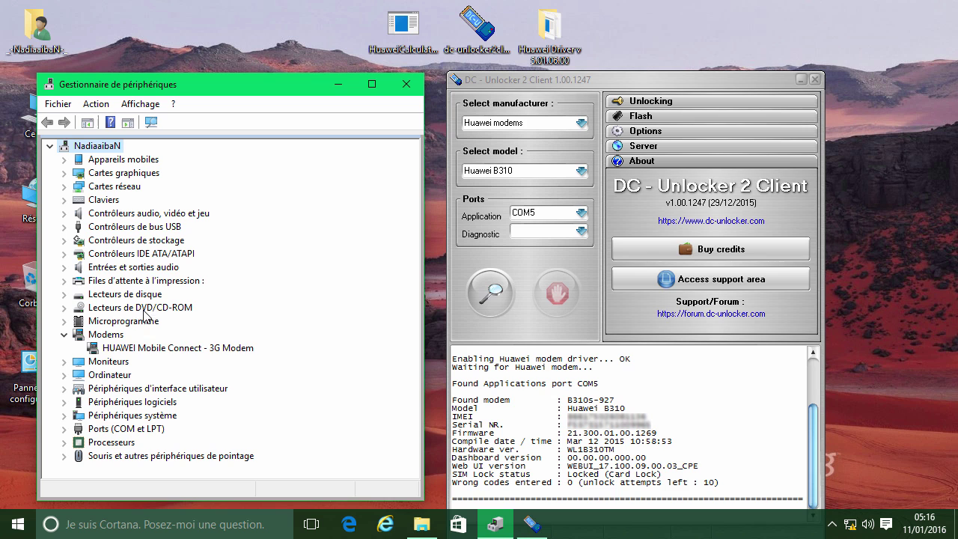
{"action": "left_click", "coordinate": [182, 347]}
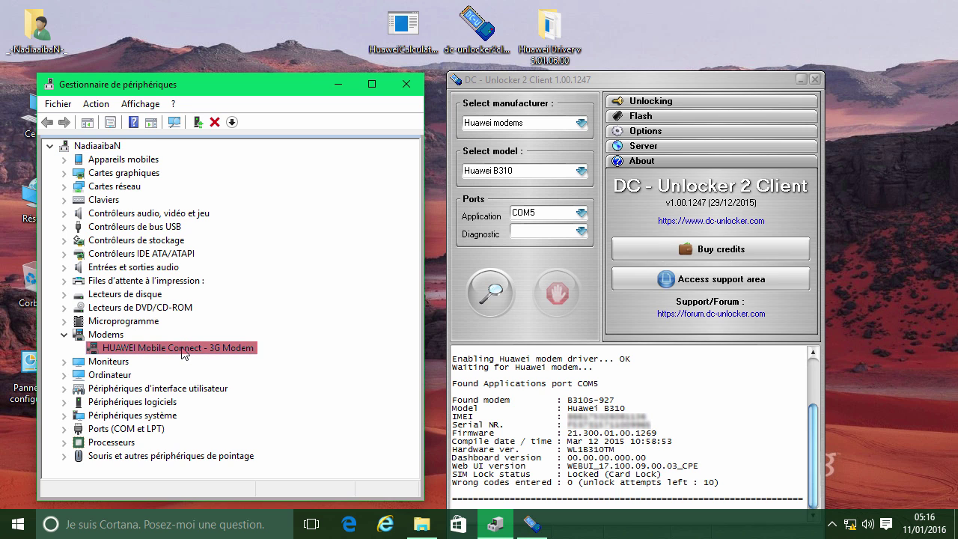
{"action": "left_click", "coordinate": [63, 430]}
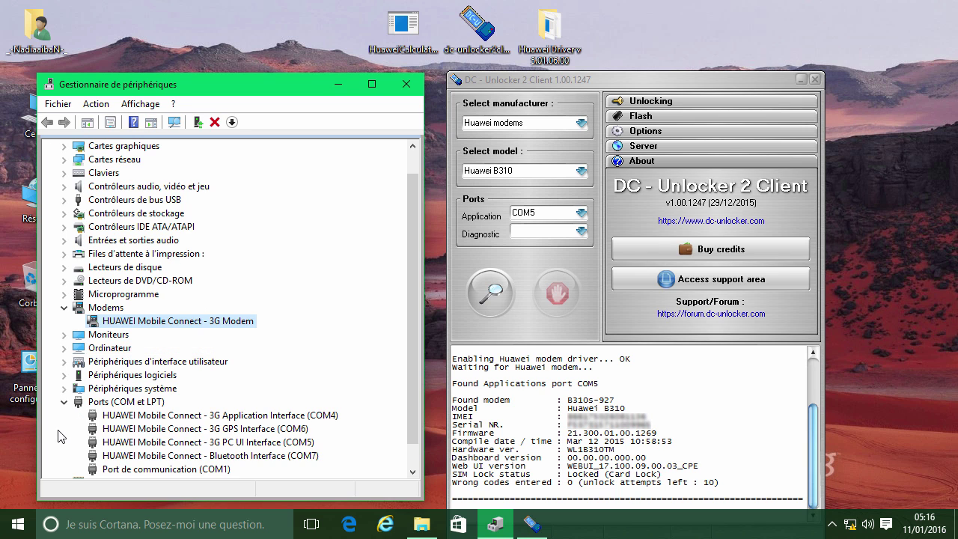
{"action": "left_click", "coordinate": [303, 443]}
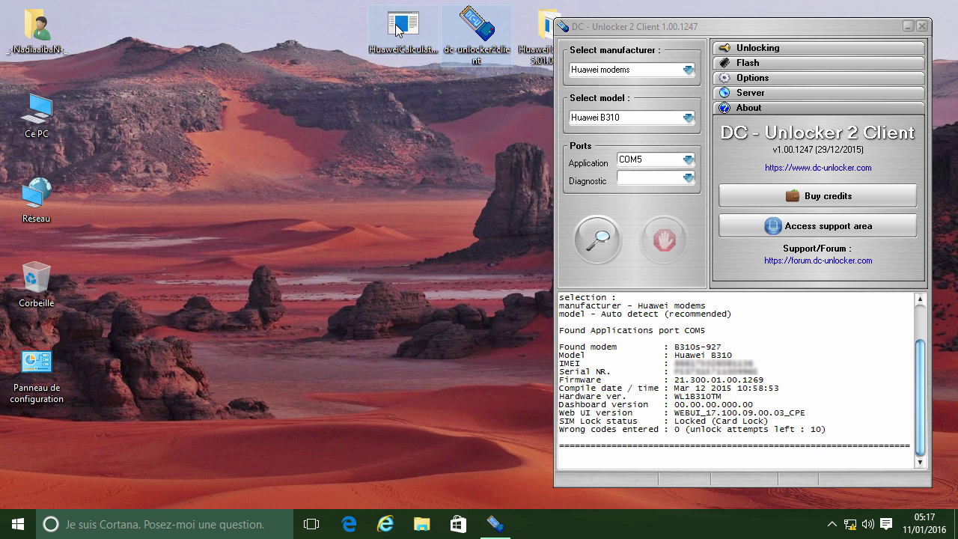
- Troubleshoot HuaweiCalculator's compatibility and test it with the recommended settings
{"action": "right_click", "coordinate": [396, 30]}
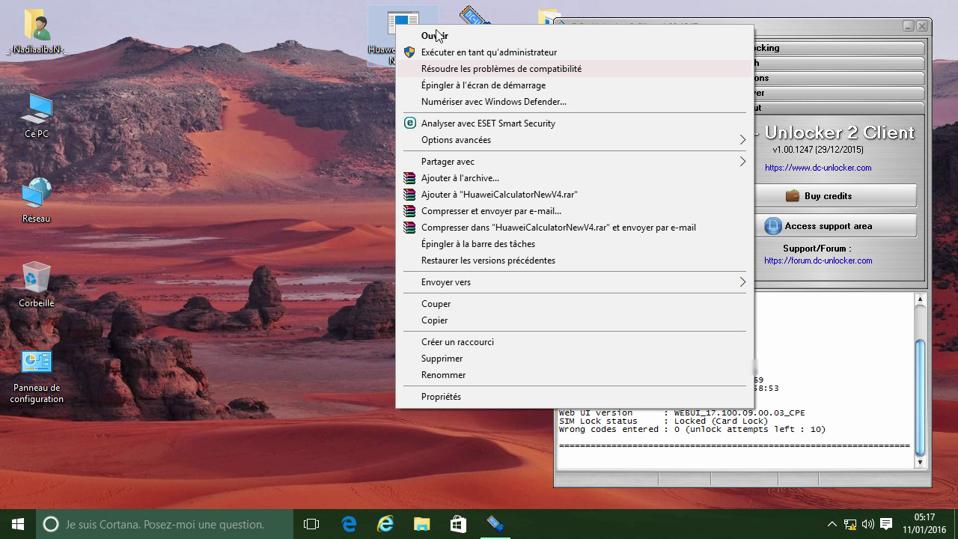
{"action": "left_click", "coordinate": [440, 69]}
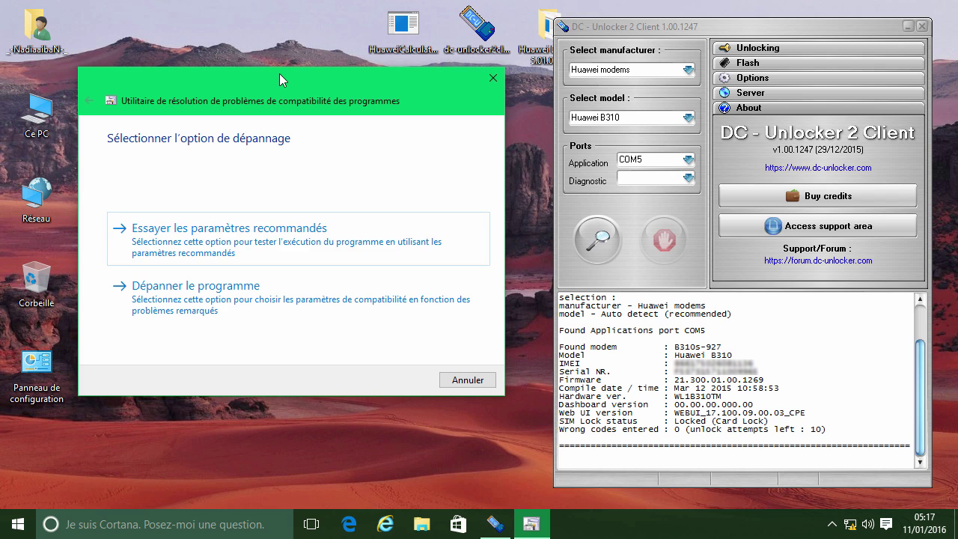
{"action": "left_click", "coordinate": [214, 229]}
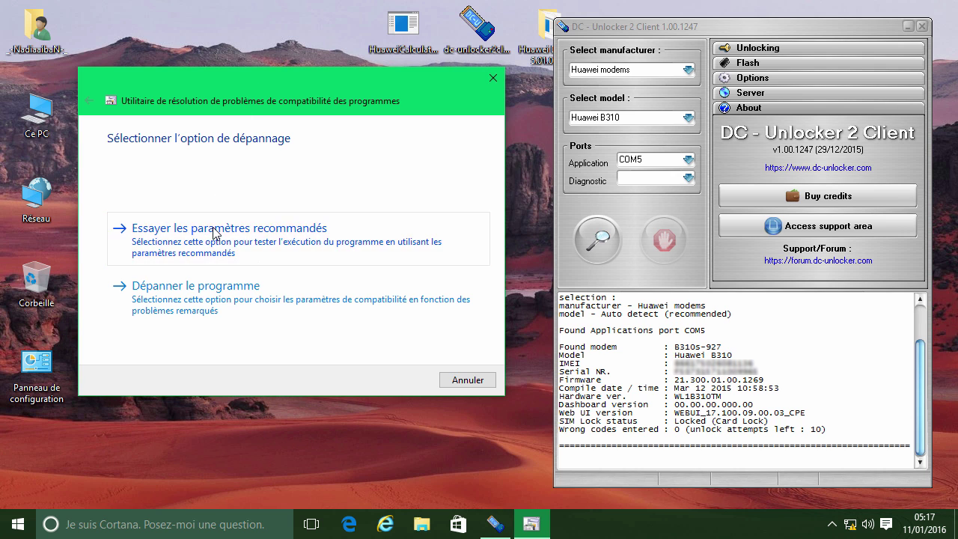
{"action": "left_click", "coordinate": [215, 229]}
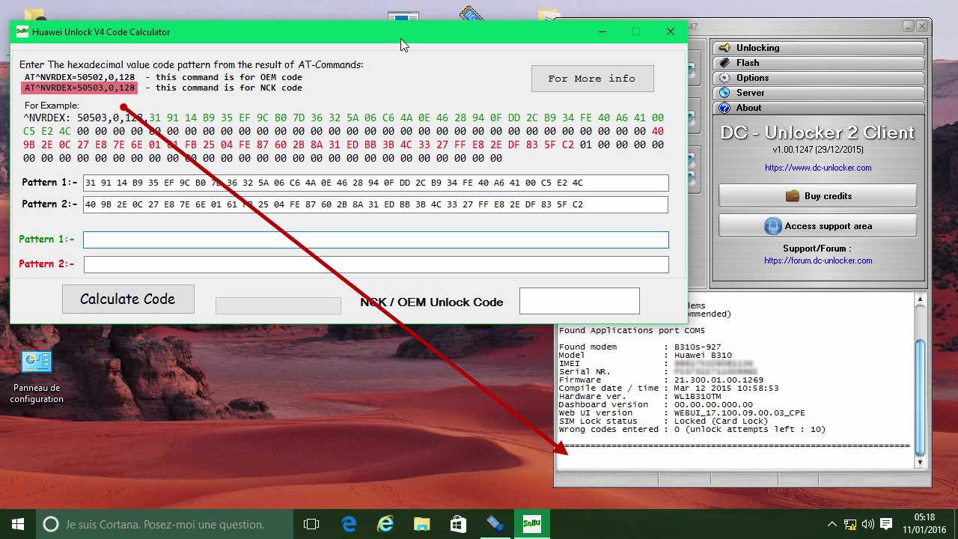
- Minimize the calculator, run AT^NVRDEX=50503,0,128 in the DC-Unlocker console, then restore the calculator
{"action": "left_click", "coordinate": [601, 34]}
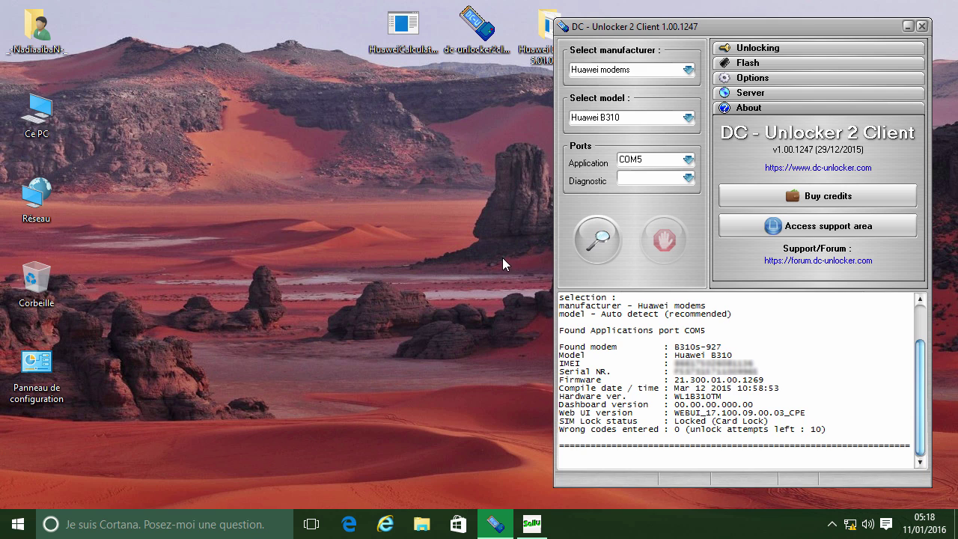
{"action": "type", "text": "AT^NVRDEX=50503,0,128"}
{"action": "key", "text": "Return"}
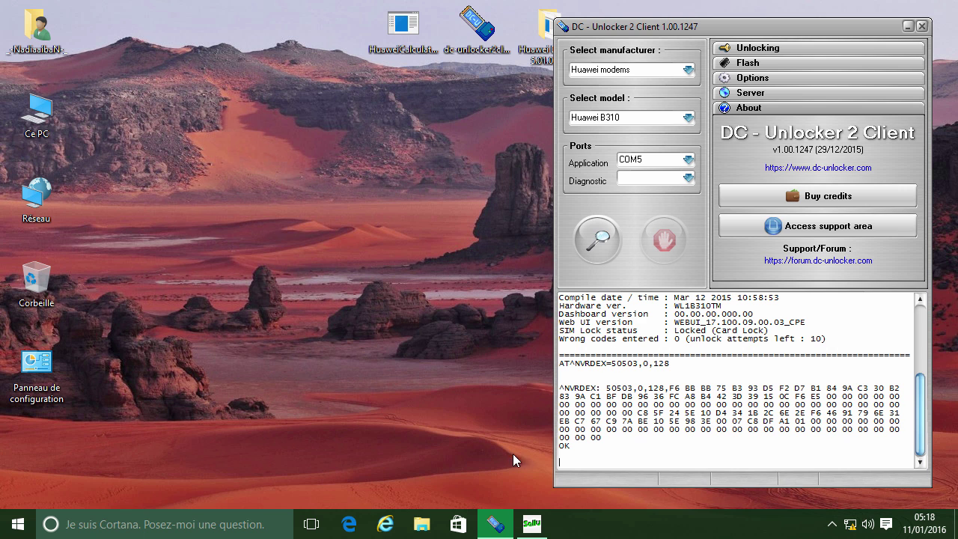
{"action": "left_click", "coordinate": [532, 524]}
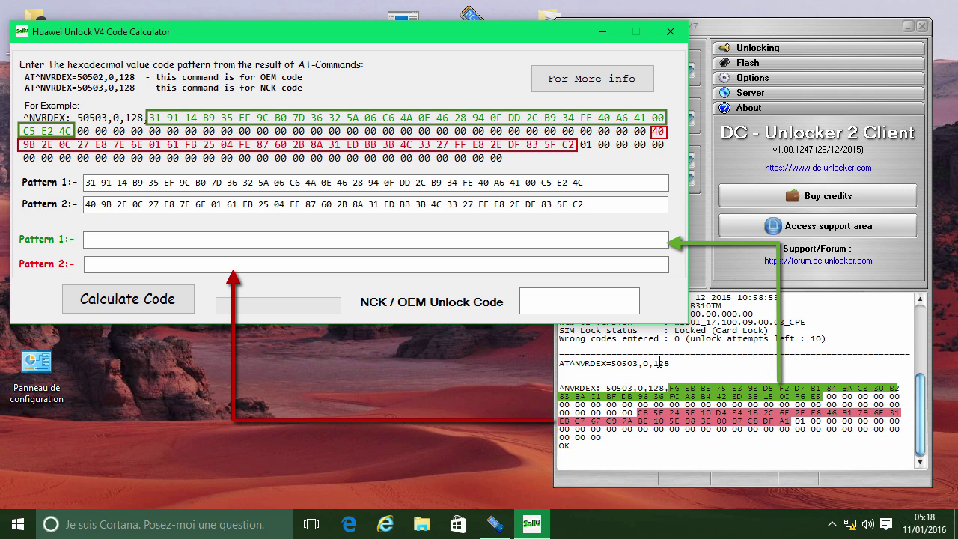
- Copy the first hex pattern from the DC-Unlocker console into the calculator's Pattern 1 field
{"action": "left_click", "coordinate": [668, 384]}
{"action": "mouse_move", "coordinate": [668, 385]}
{"action": "left_mouse_down"}
{"action": "mouse_move", "coordinate": [864, 387]}
{"action": "mouse_move", "coordinate": [902, 397]}
{"action": "mouse_move", "coordinate": [816, 396]}
{"action": "left_mouse_up"}
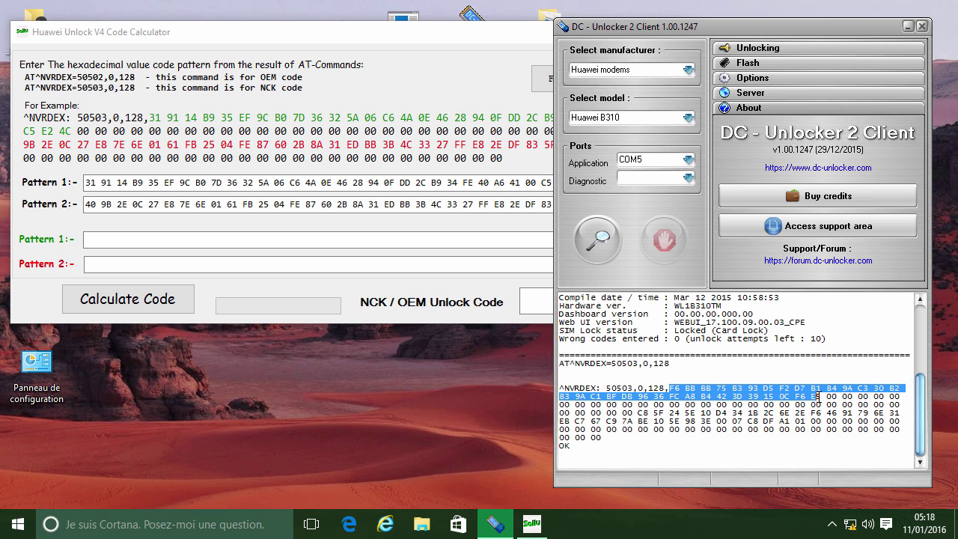
{"action": "right_click", "coordinate": [811, 394]}
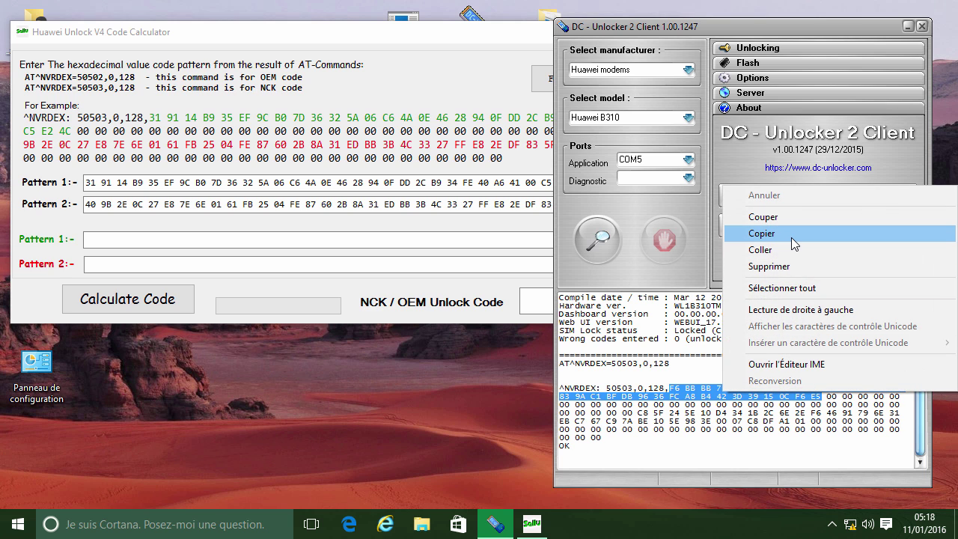
{"action": "left_click", "coordinate": [762, 233]}
{"action": "left_click", "coordinate": [497, 239]}
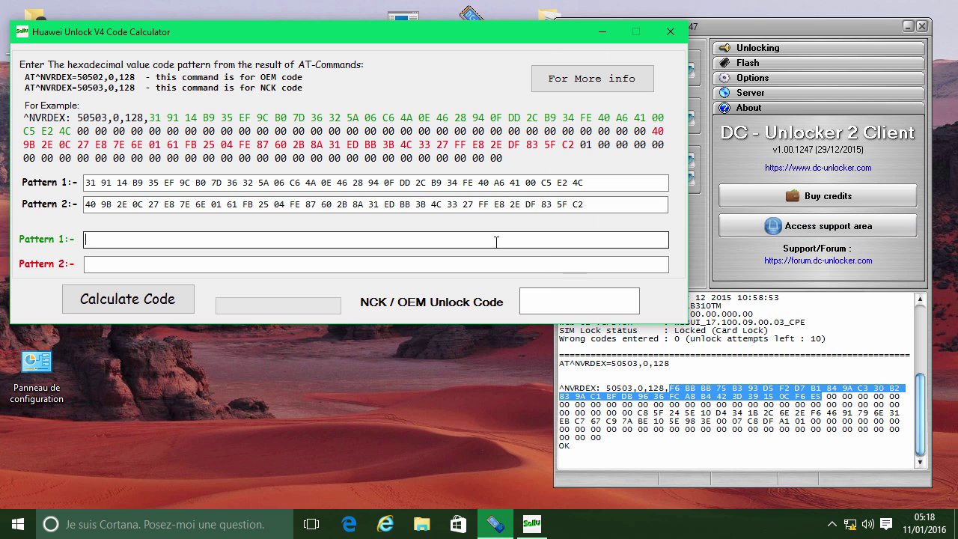
{"action": "right_click", "coordinate": [497, 240]}
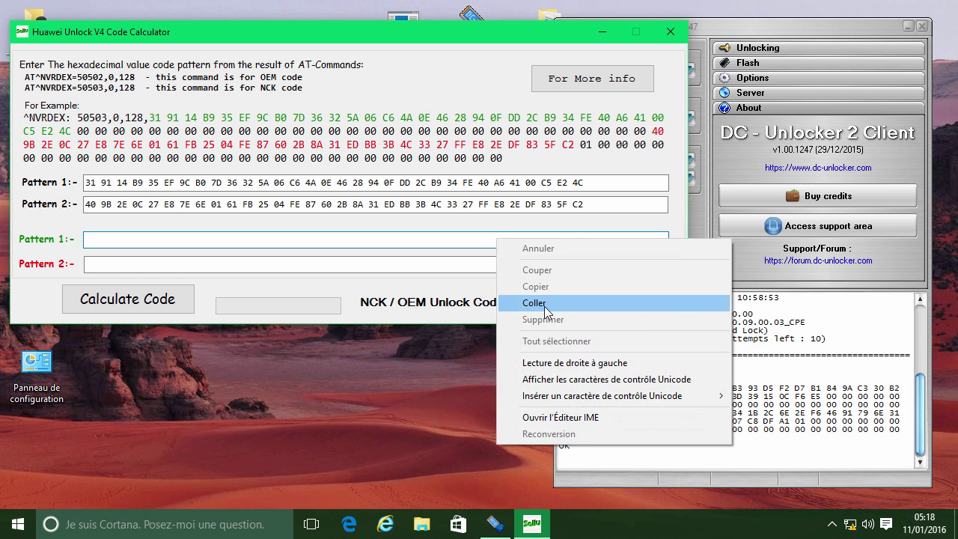
{"action": "left_click", "coordinate": [545, 304]}
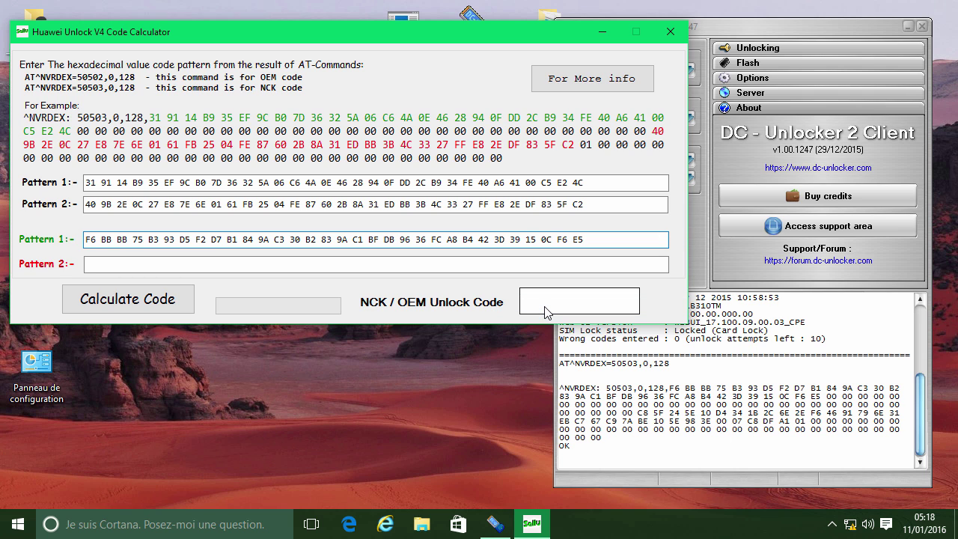
- Copy the second hex pattern, starting at C8, into the calculator's Pattern 2 field
{"action": "left_click", "coordinate": [638, 412]}
{"action": "left_click_drag", "start_coordinate": [638, 413], "coordinate": [786, 420]}
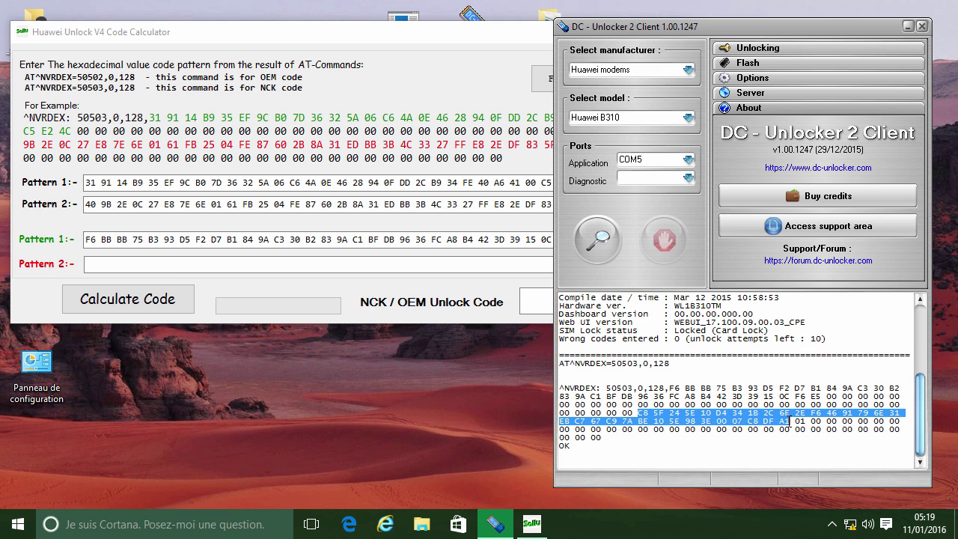
{"action": "right_click", "coordinate": [781, 418]}
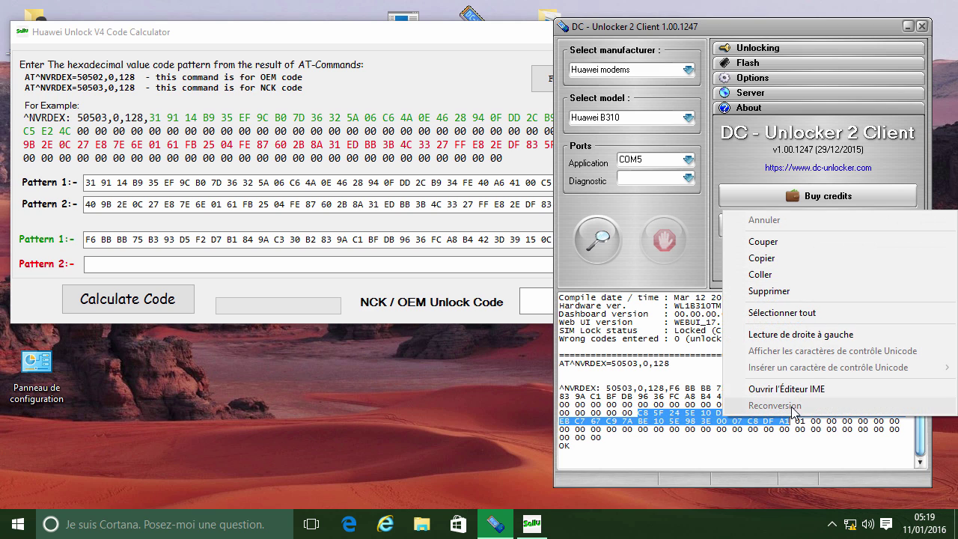
{"action": "left_click", "coordinate": [796, 264]}
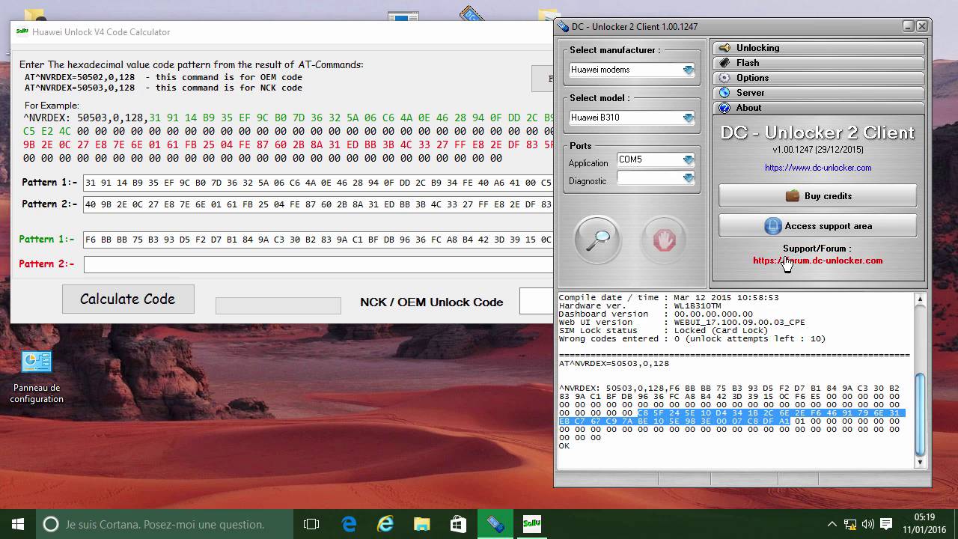
{"action": "left_click", "coordinate": [458, 263]}
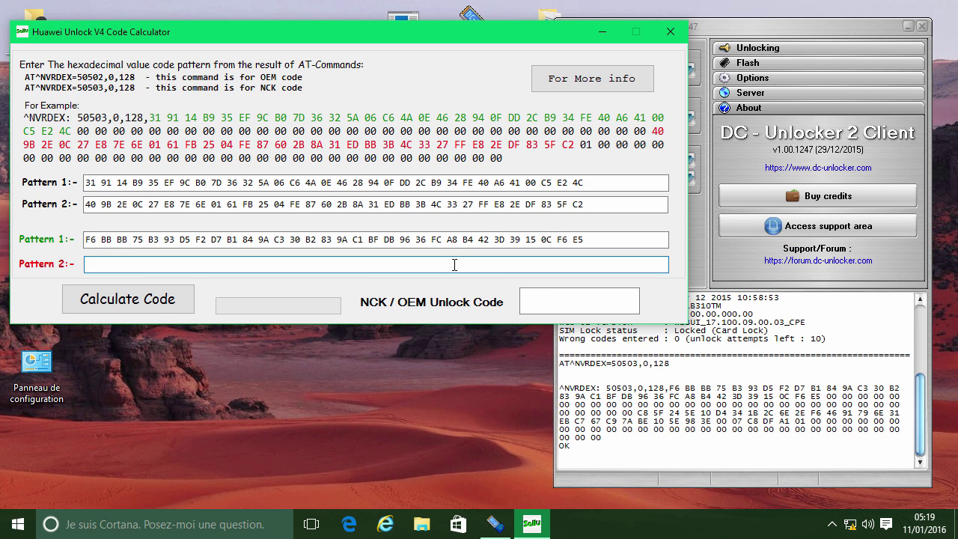
{"action": "right_click", "coordinate": [455, 264]}
{"action": "left_click", "coordinate": [490, 327]}
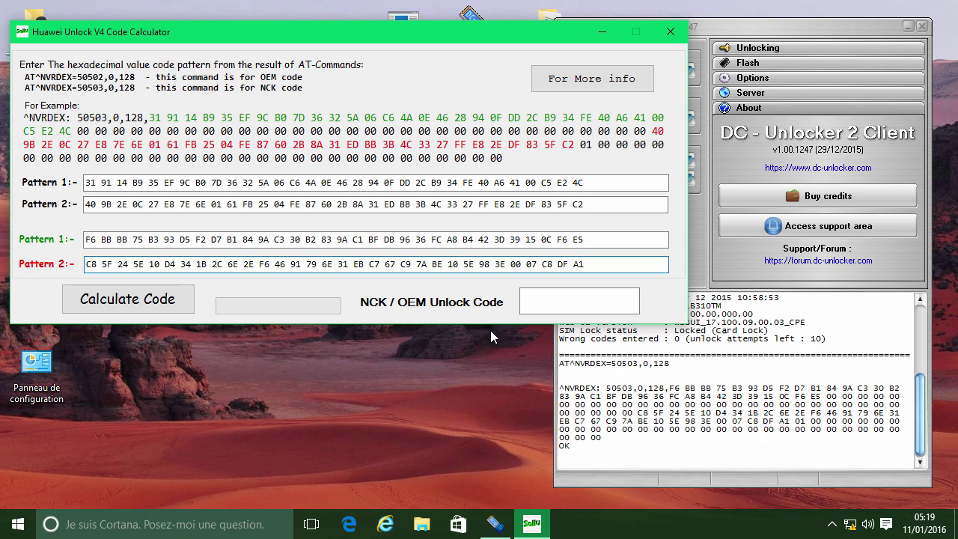
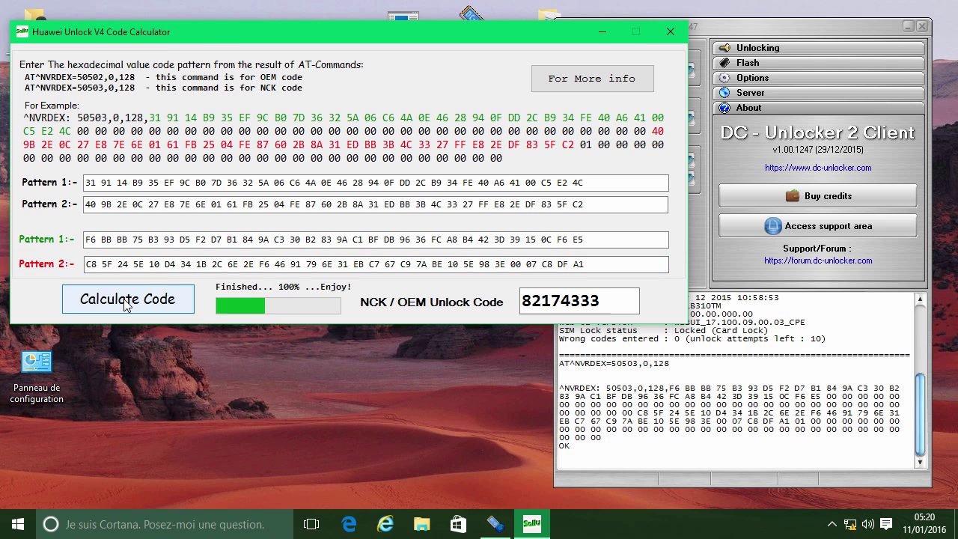
- Copy the 8-digit NCK unlock code from the calculator's result field
{"action": "left_click", "coordinate": [605, 300]}
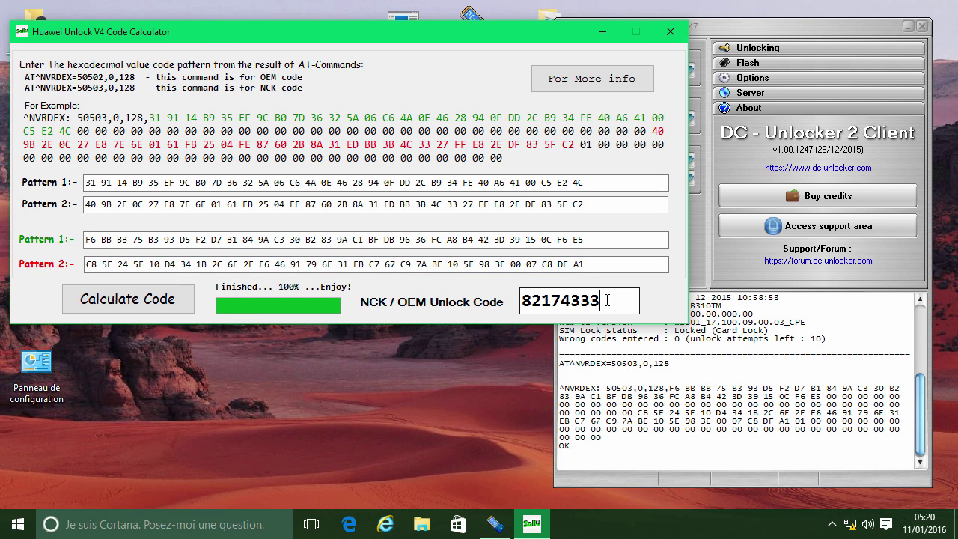
{"action": "left_click_drag", "start_coordinate": [604, 300], "coordinate": [522, 300]}
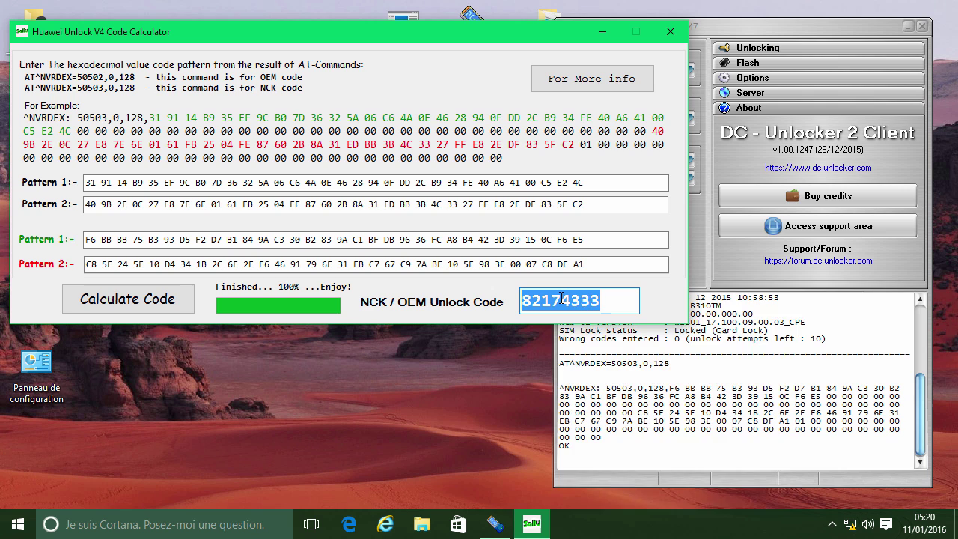
{"action": "right_click", "coordinate": [561, 298]}
{"action": "left_click", "coordinate": [603, 345]}
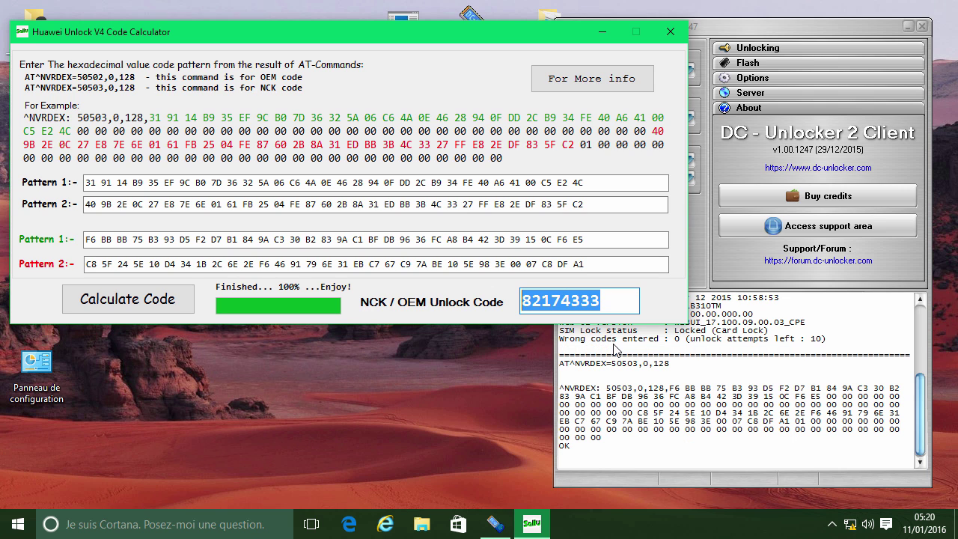
- Open 192.168.8.1 in Internet Explorer and log in with the router's admin username and password
{"action": "left_click", "coordinate": [385, 523]}
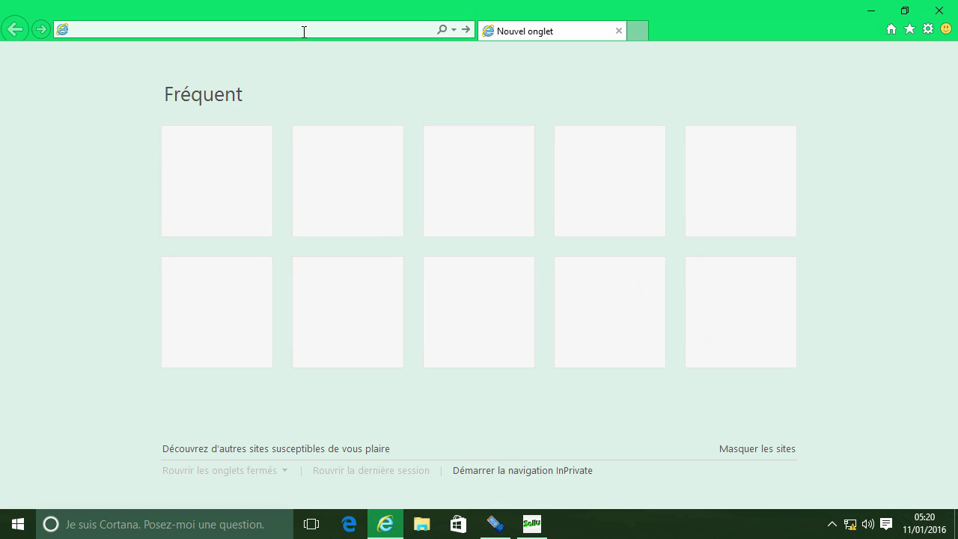
{"action": "type", "text": "1"}
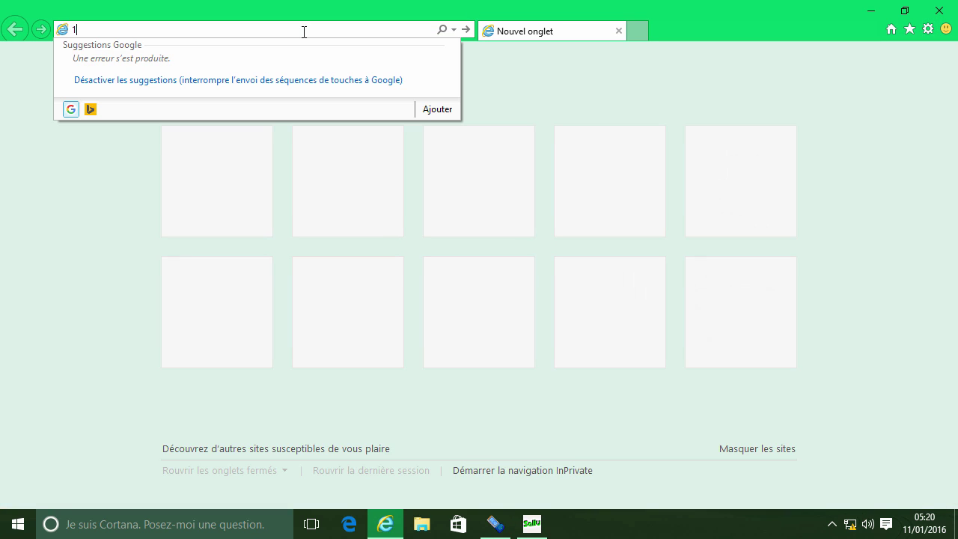
{"action": "type", "text": "92.168.8."}
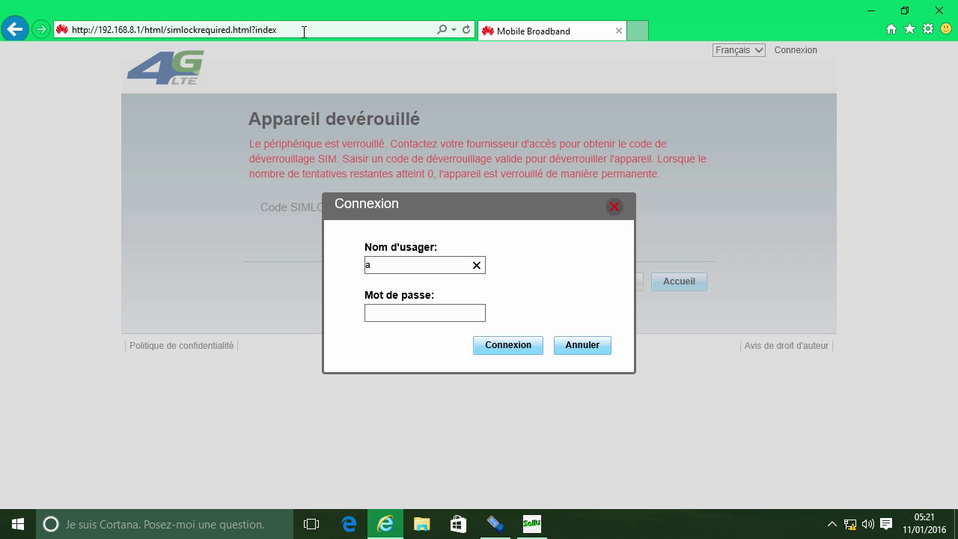
{"action": "type", "text": "dmin"}
{"action": "key", "text": "Tab"}
{"action": "type", "text": "admin"}
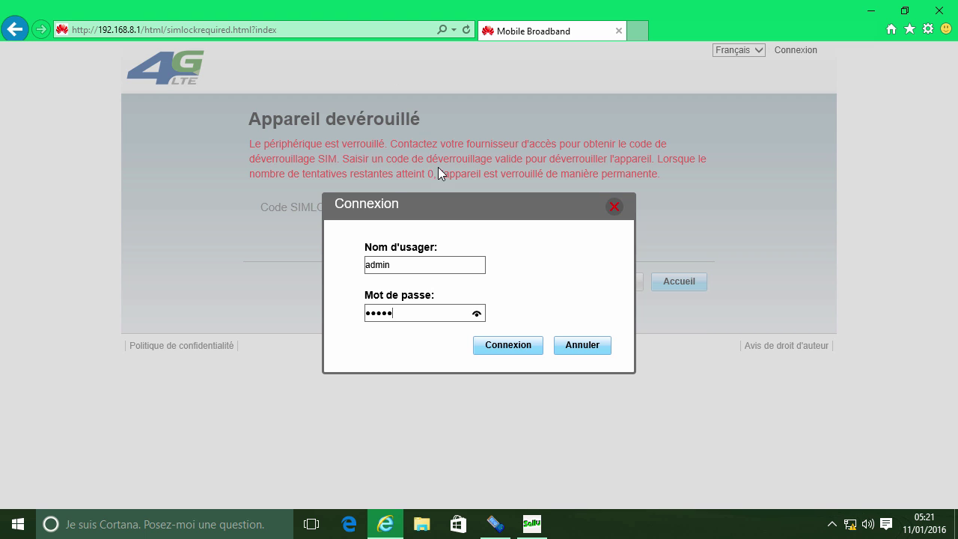
{"action": "left_click", "coordinate": [497, 345]}
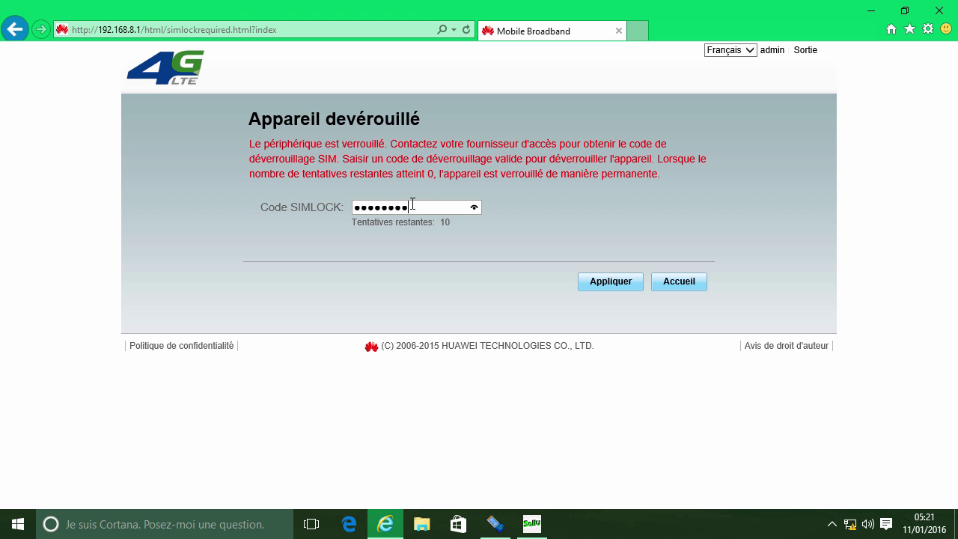
- Verify the entered Code SIMLOCK via the eye toggle, then apply it with Appliquer
{"action": "left_click", "coordinate": [474, 206]}
{"action": "left_click", "coordinate": [474, 207]}
{"action": "left_click", "coordinate": [605, 285]}
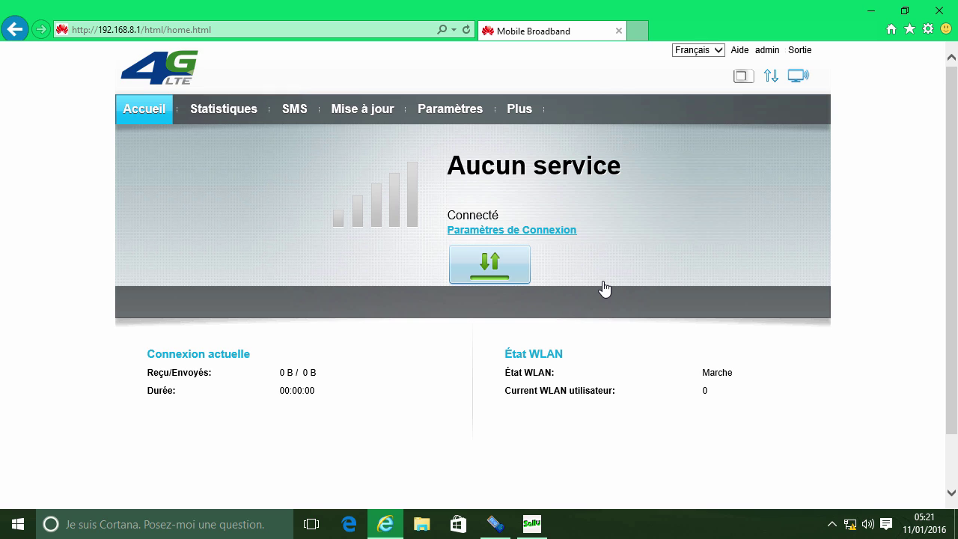
- Go to Paramètres and expand the Système section in the left sidebar
{"action": "left_click", "coordinate": [448, 110]}
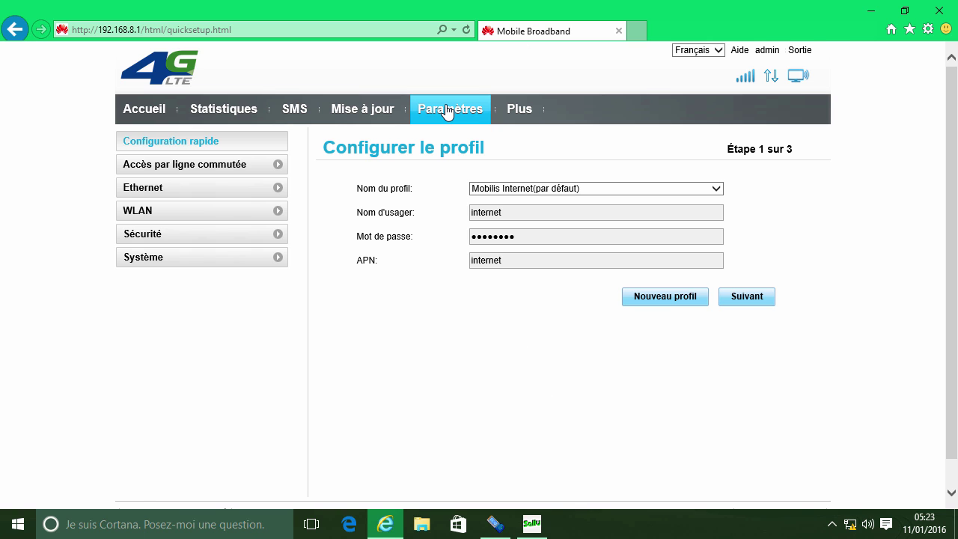
{"action": "left_click", "coordinate": [270, 258]}
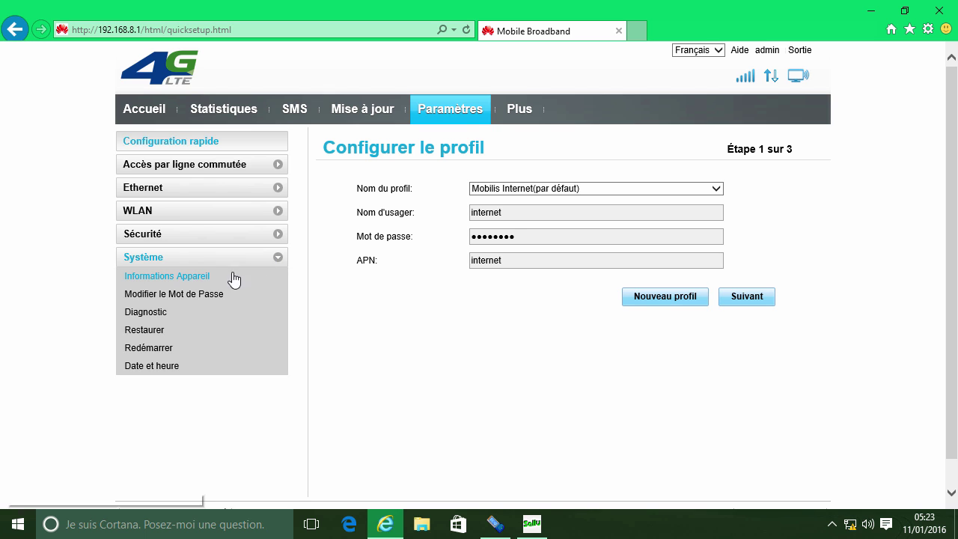